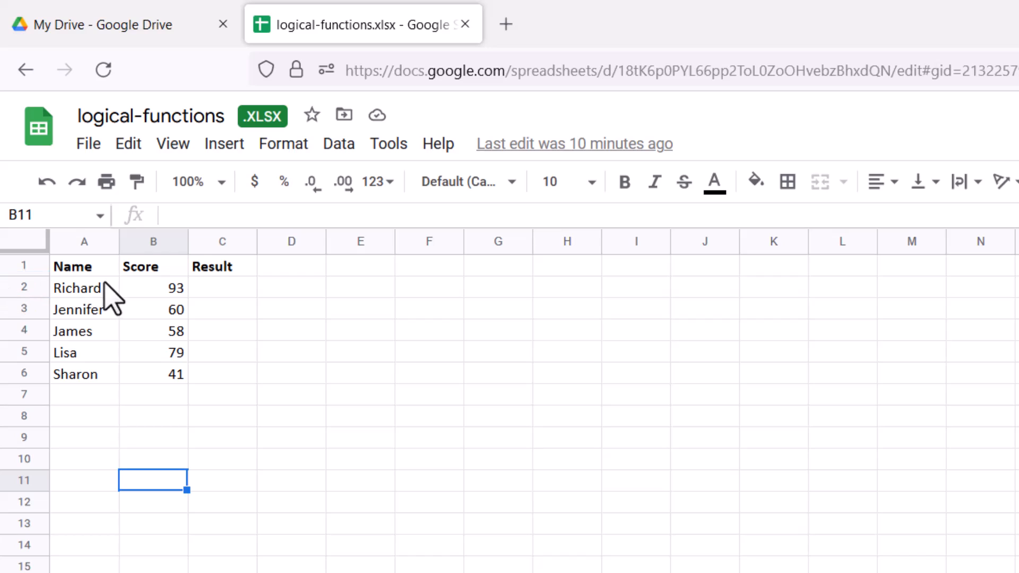
- Review the names in A2:A6 and their scores in B2:B6
{"action": "left_click", "coordinate": [104, 287]}
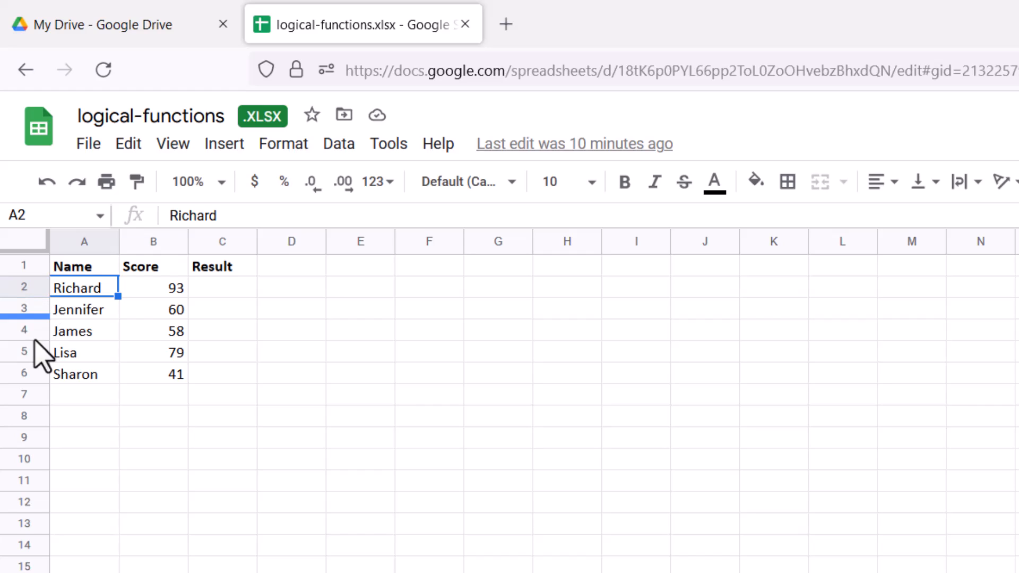
{"action": "left_click", "coordinate": [100, 379]}
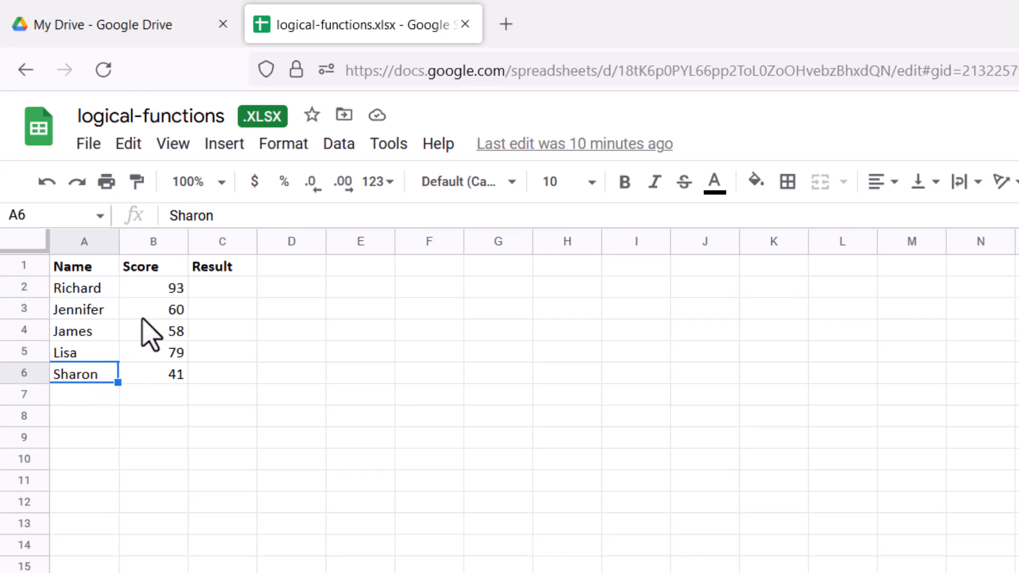
{"action": "left_click_drag", "start_coordinate": [144, 289], "coordinate": [158, 365]}
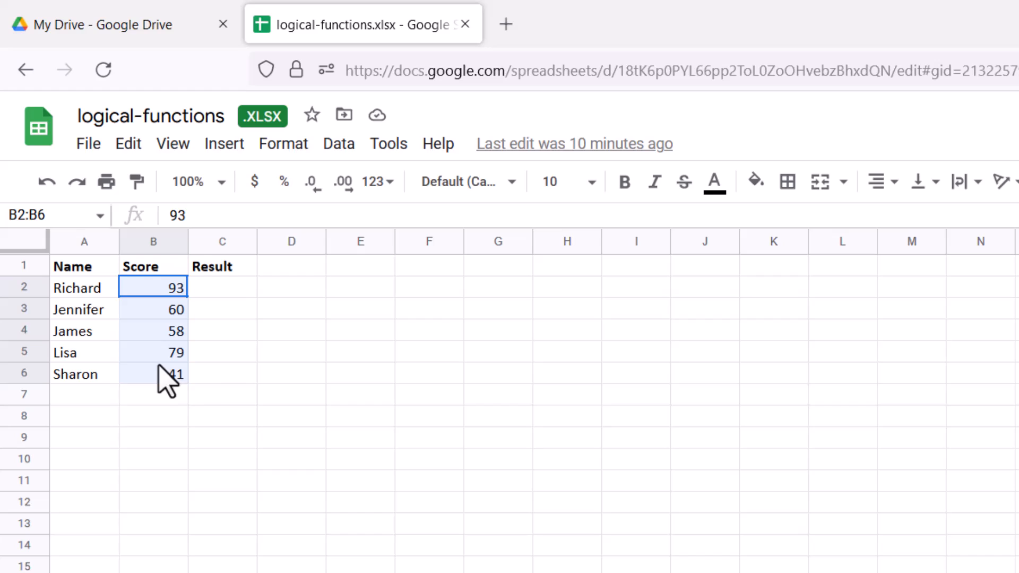
{"action": "left_click", "coordinate": [220, 362]}
{"action": "left_click", "coordinate": [166, 286]}
{"action": "left_click_drag", "start_coordinate": [168, 287], "coordinate": [166, 371]}
{"action": "left_click", "coordinate": [262, 352]}
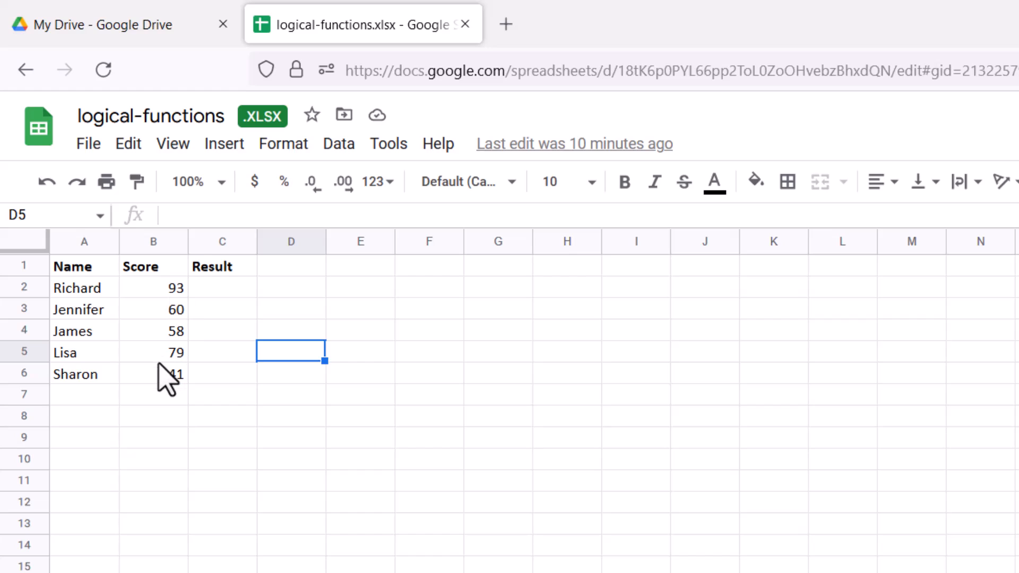
- Enter =IF(B2>=60,"PASS","FAIL") in C2 and accept the suggested fill of the Result column through C6
{"action": "left_click", "coordinate": [208, 289]}
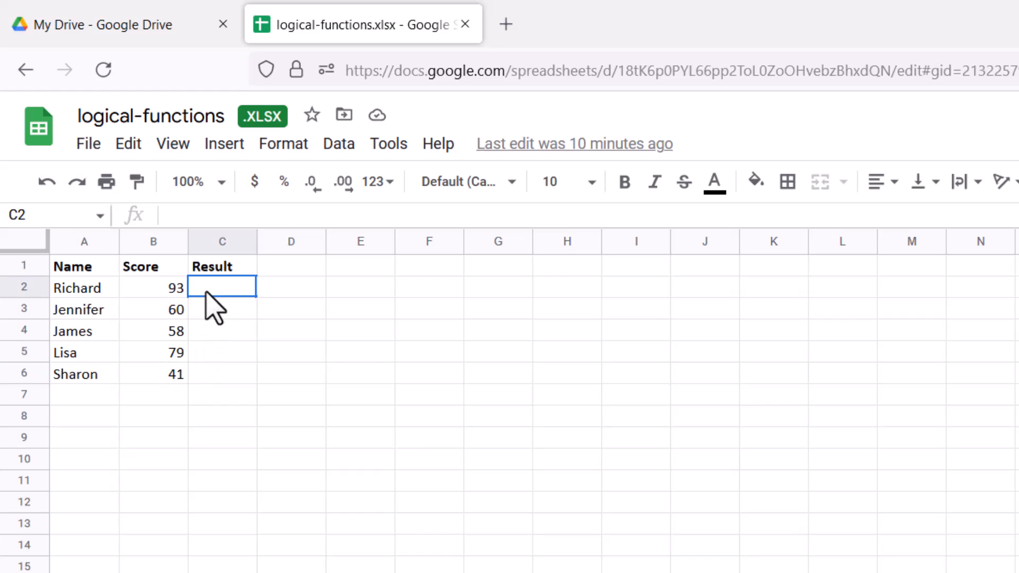
{"action": "type", "text": "="}
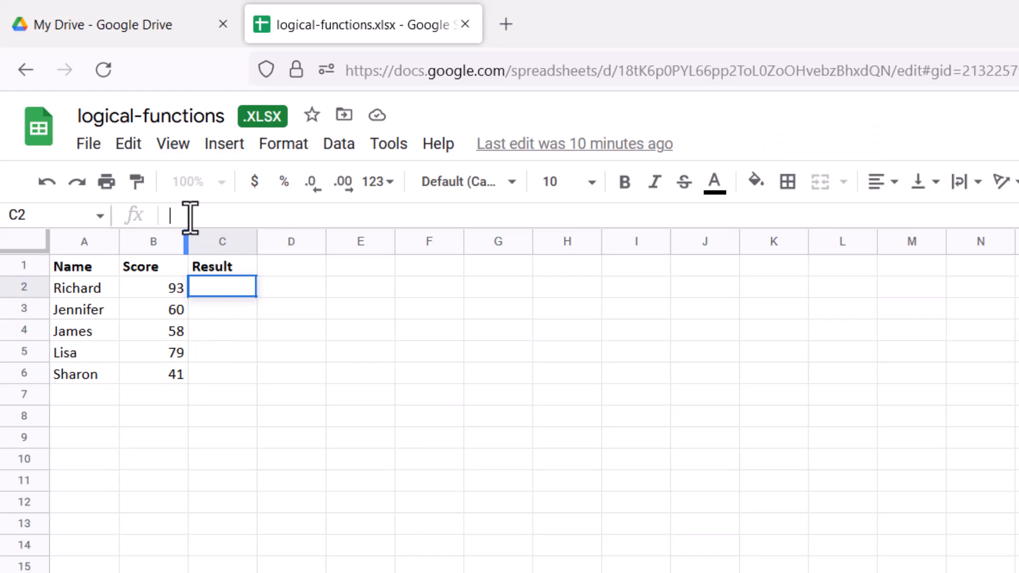
{"action": "type", "text": "IF("}
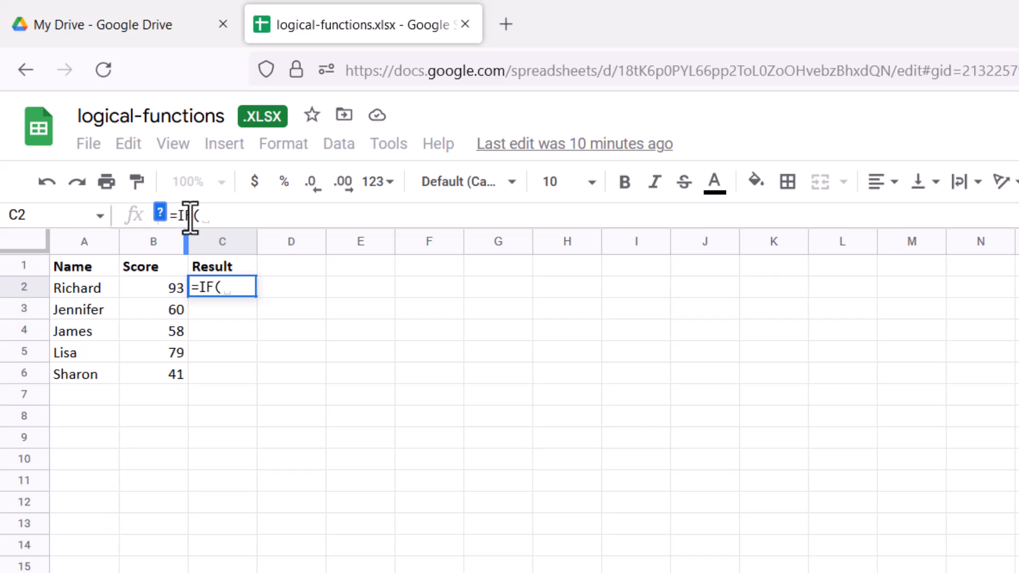
{"action": "type", "text": "B"}
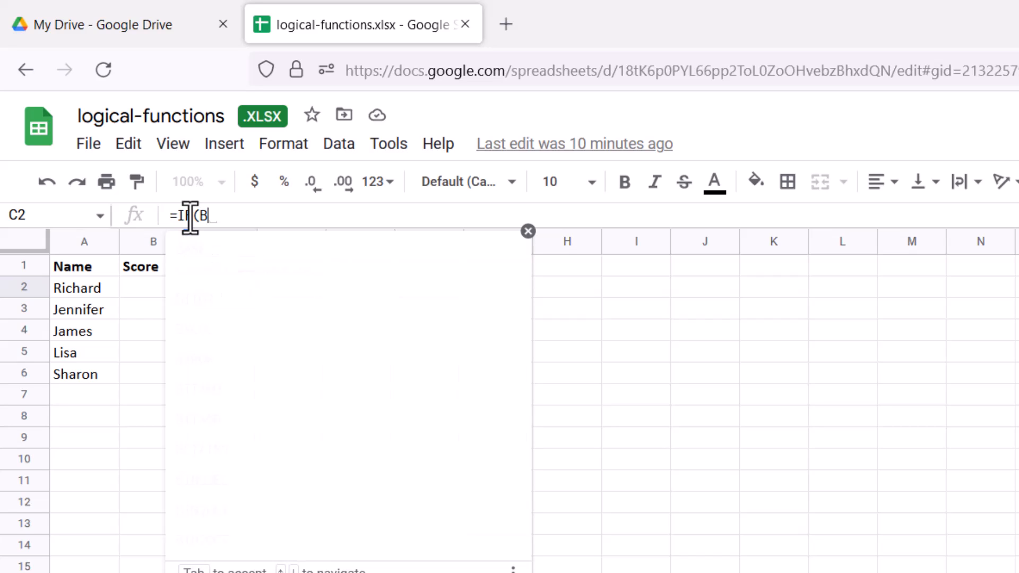
{"action": "type", "text": "2"}
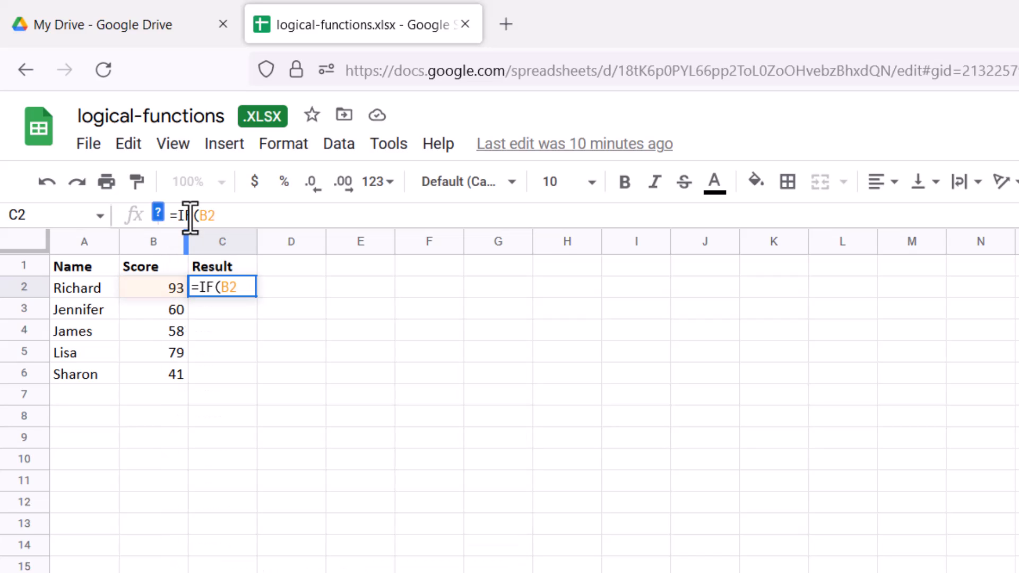
{"action": "type", "text": ">"}
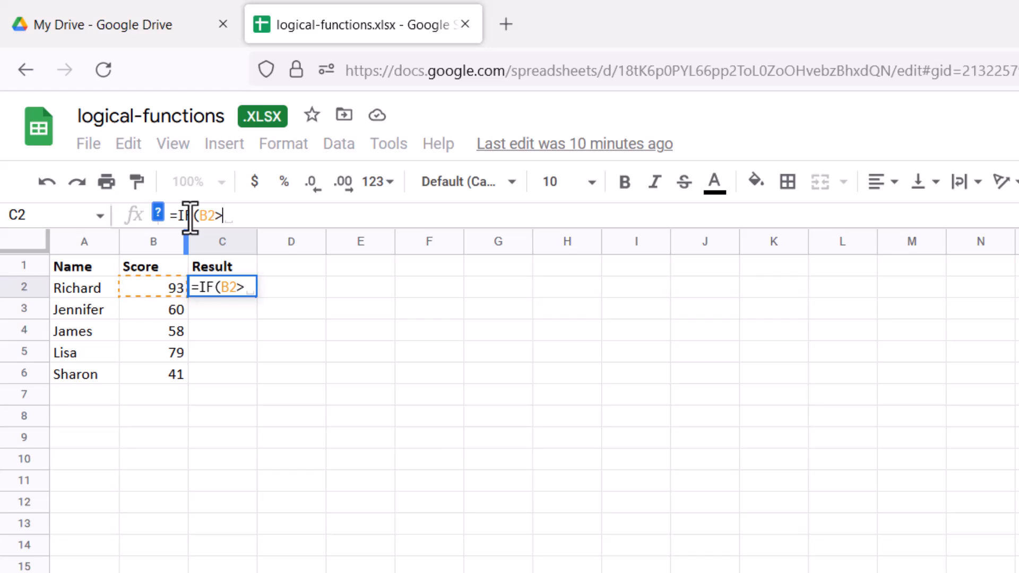
{"action": "type", "text": "=60"}
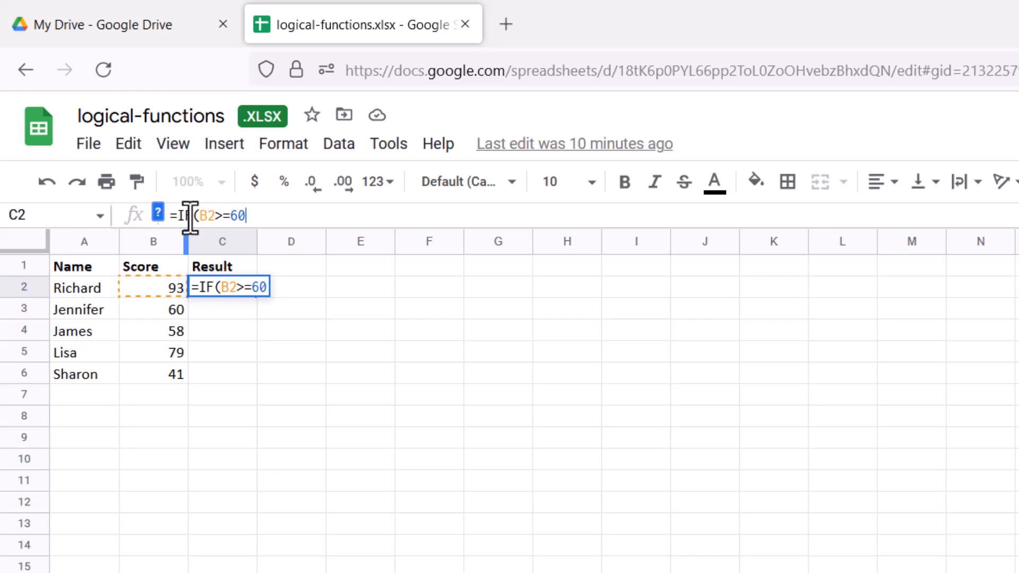
{"action": "type", "text": ",\"PASS\""}
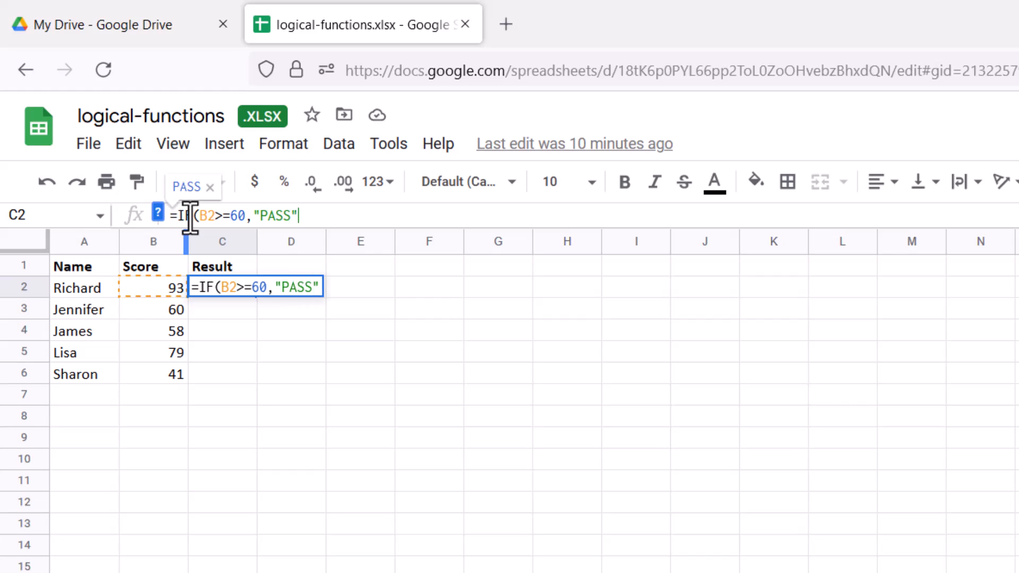
{"action": "type", "text": ",\"FAIL\""}
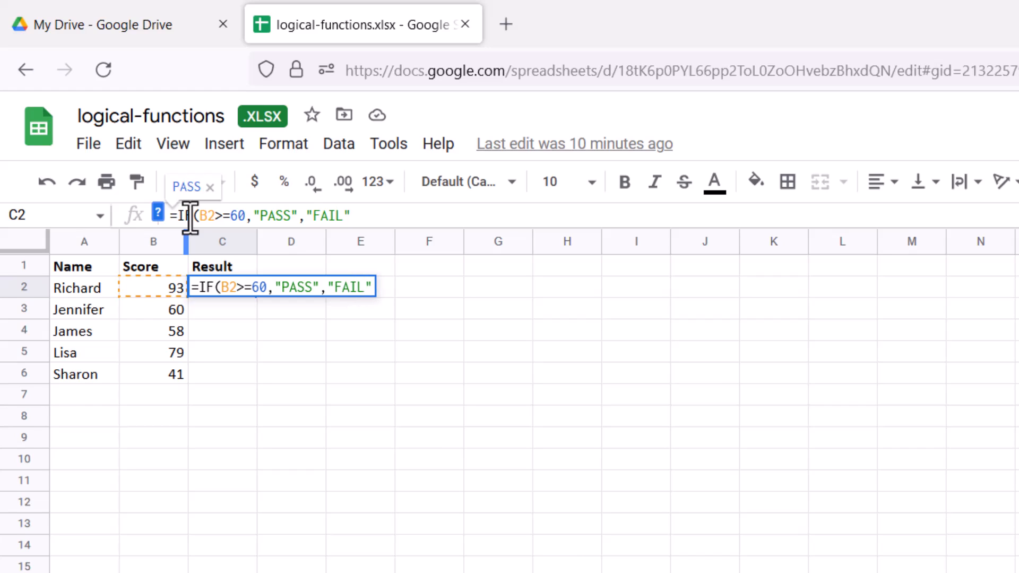
{"action": "type", "text": ")"}
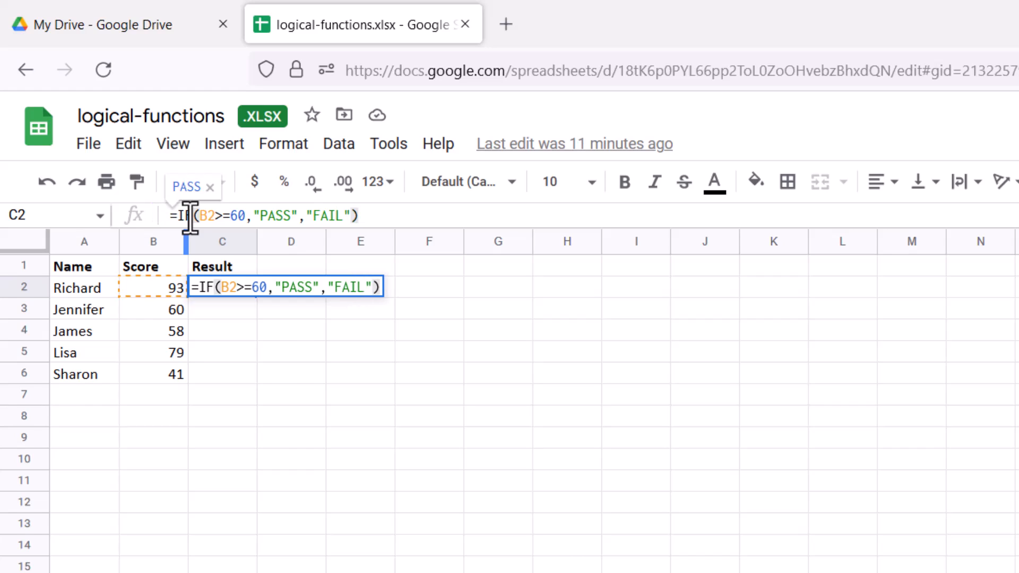
{"action": "key", "text": "Return"}
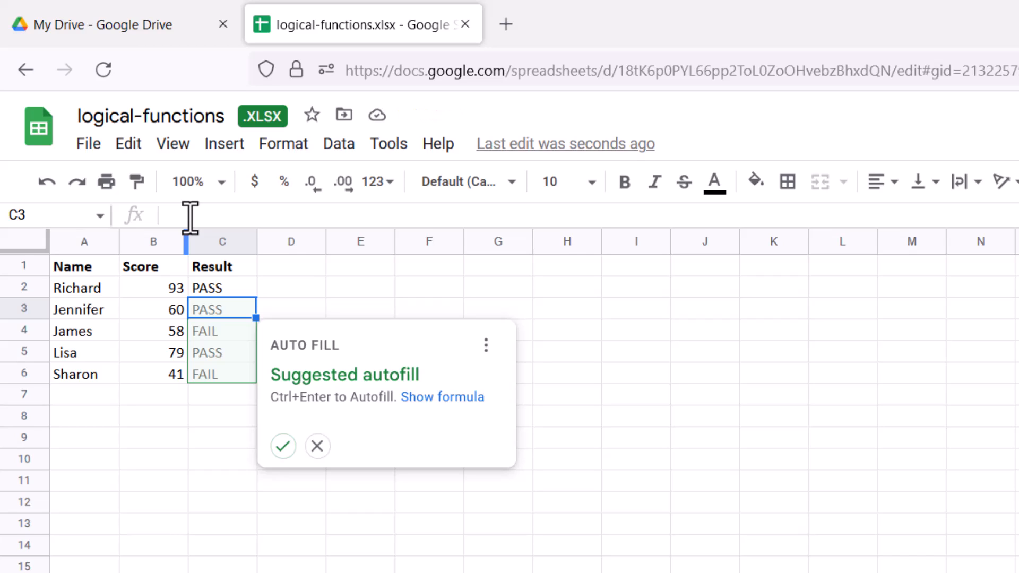
{"action": "left_click", "coordinate": [282, 448]}
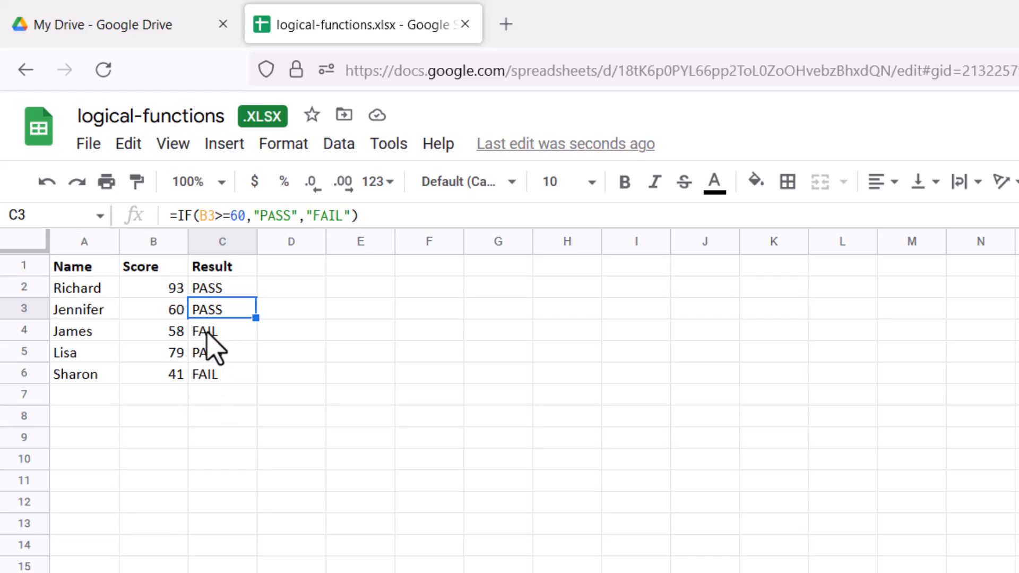
{"action": "left_click", "coordinate": [237, 376]}
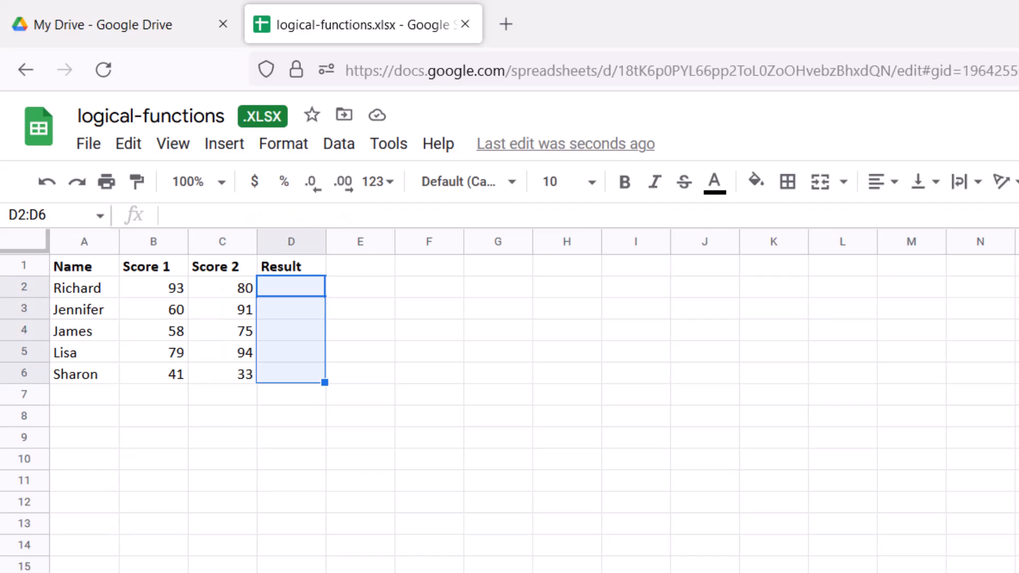
- On the sheet with two scores, enter =AND(B2>=60,C2>=90) in D2 and accept the suggested fill through D6
{"action": "left_click", "coordinate": [207, 397]}
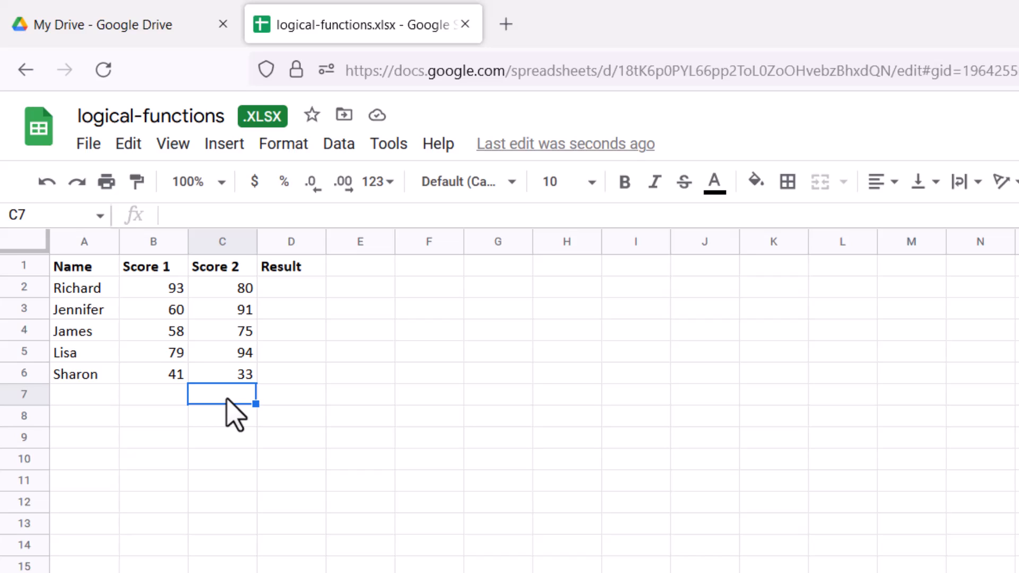
{"action": "left_click", "coordinate": [301, 293]}
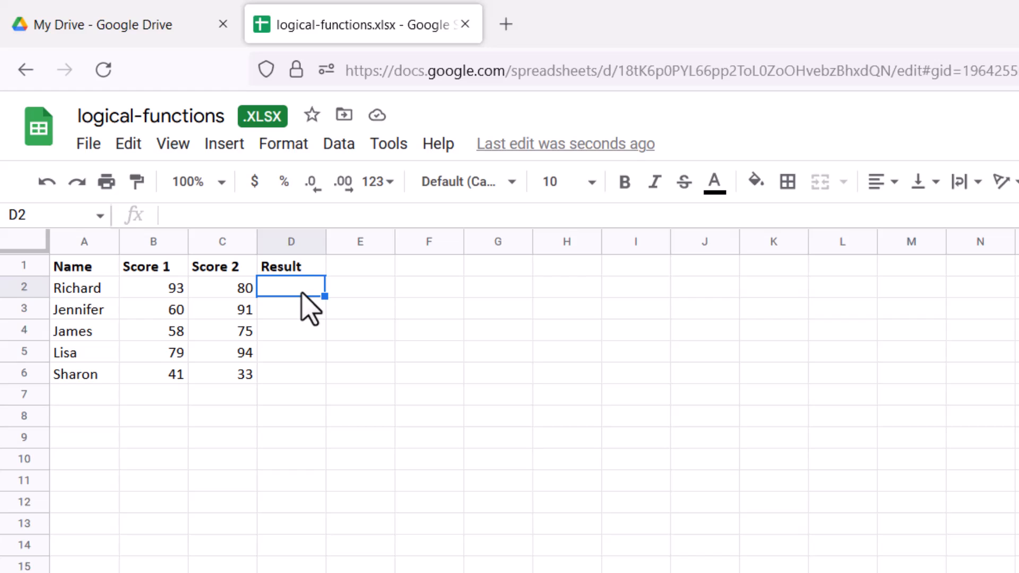
{"action": "type", "text": "=an"}
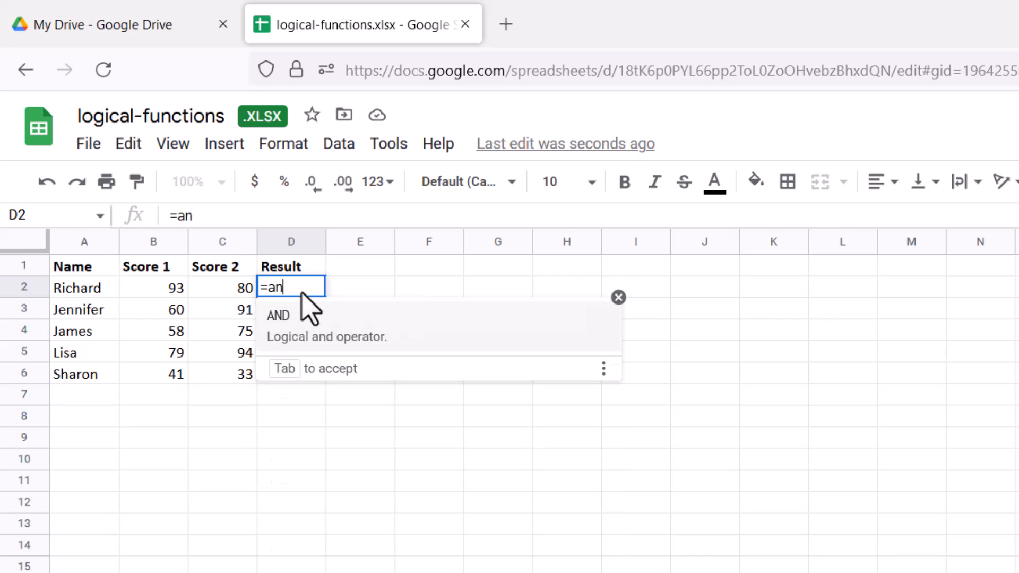
{"action": "key", "text": "BackSpace"}
{"action": "key", "text": "BackSpace"}
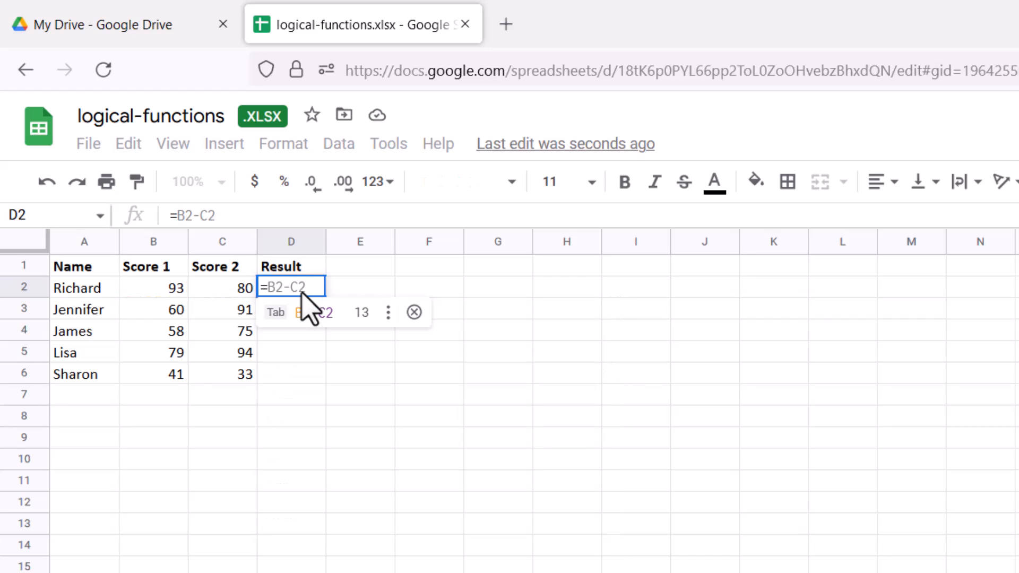
{"action": "type", "text": "AND("}
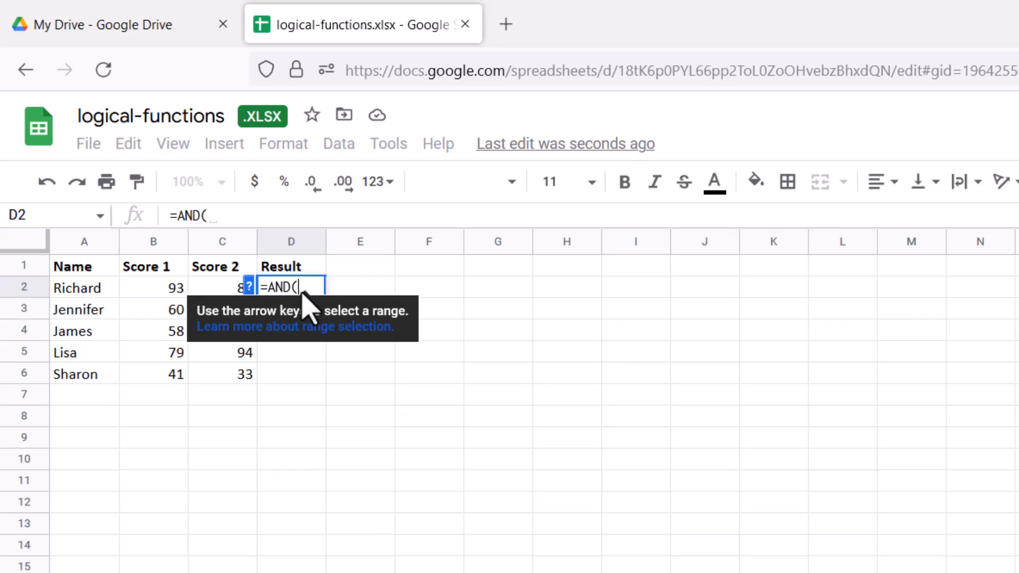
{"action": "type", "text": "B2"}
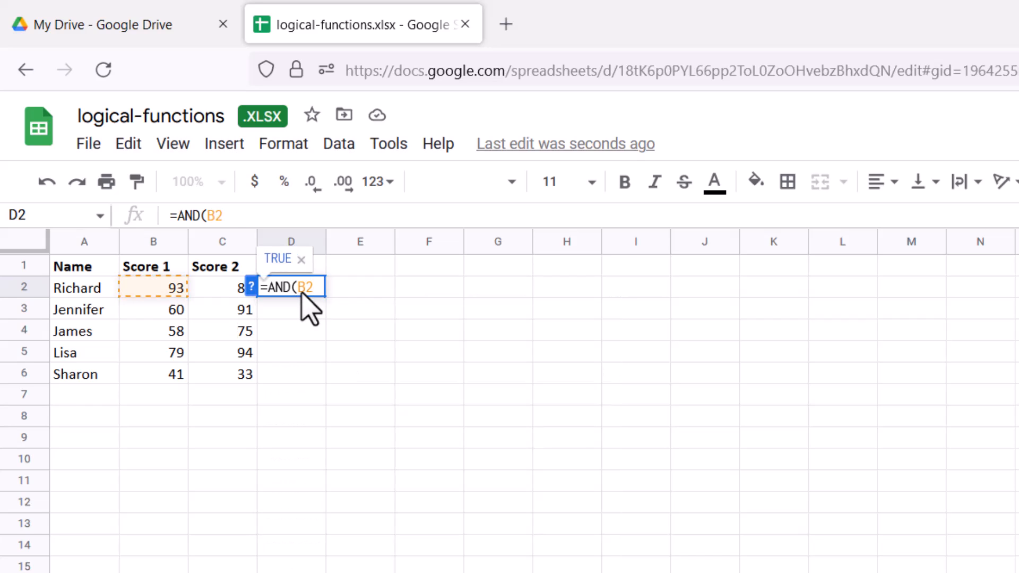
{"action": "type", "text": ">=60,"}
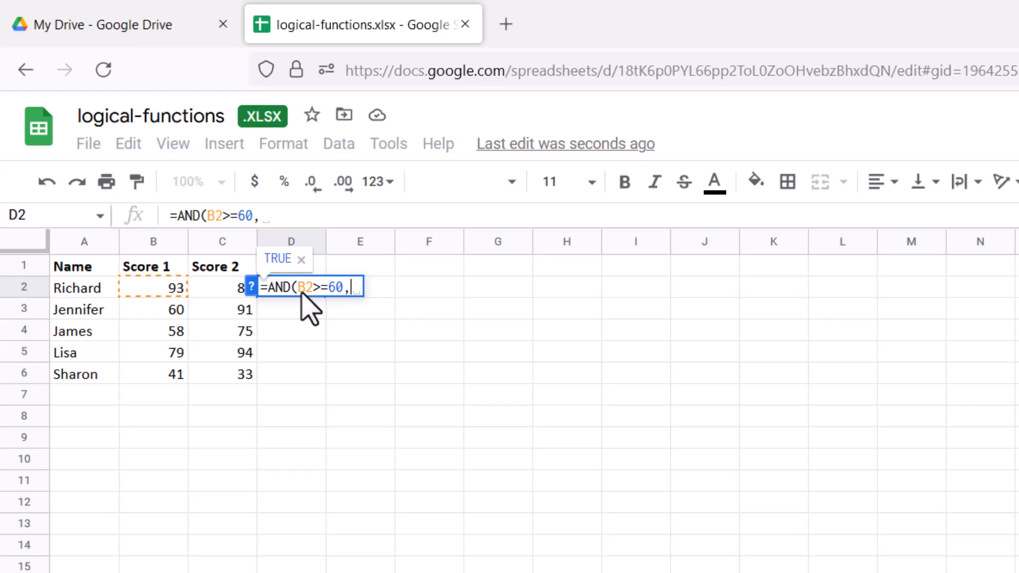
{"action": "type", "text": "C"}
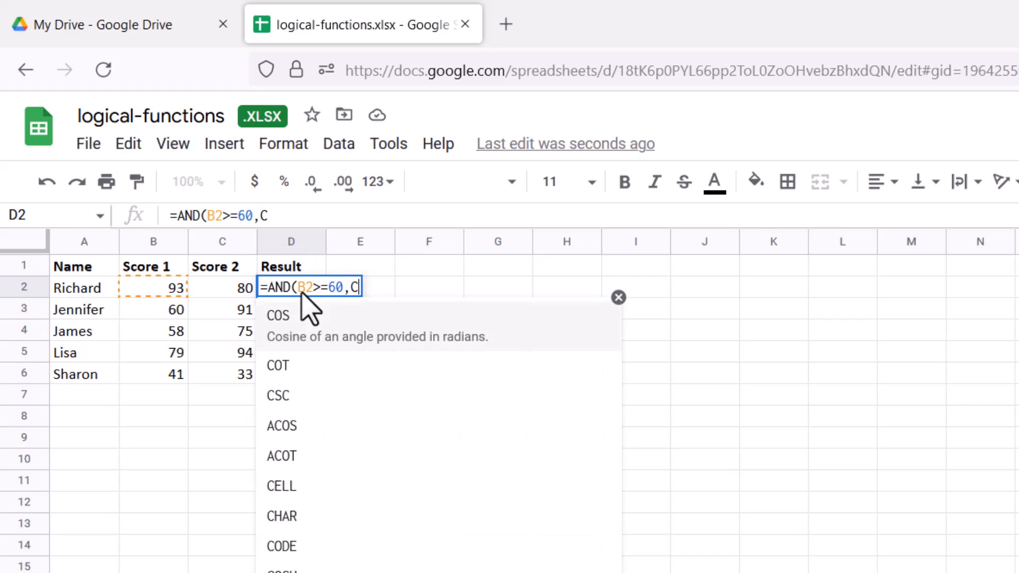
{"action": "type", "text": "2>="}
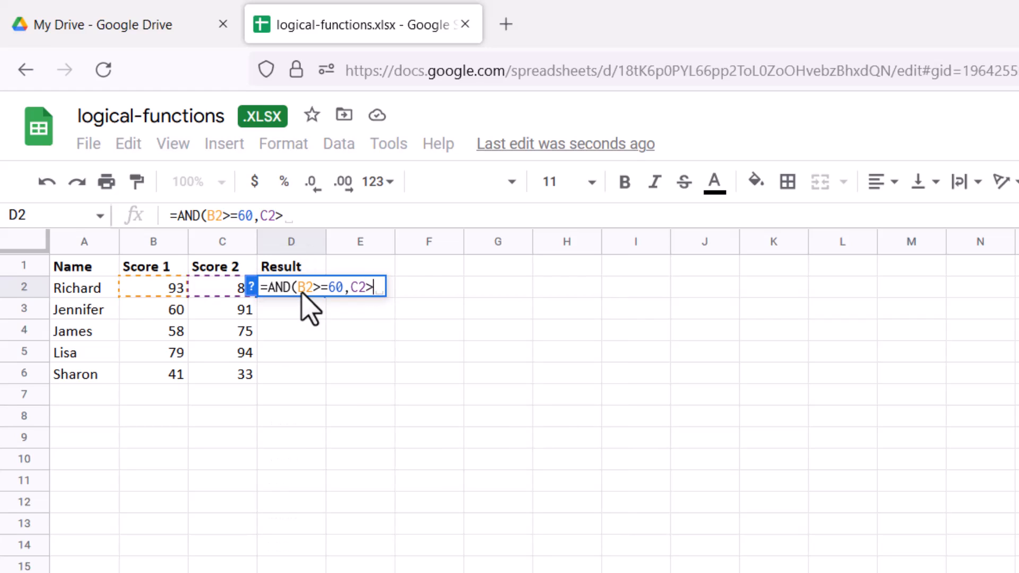
{"action": "type", "text": "90"}
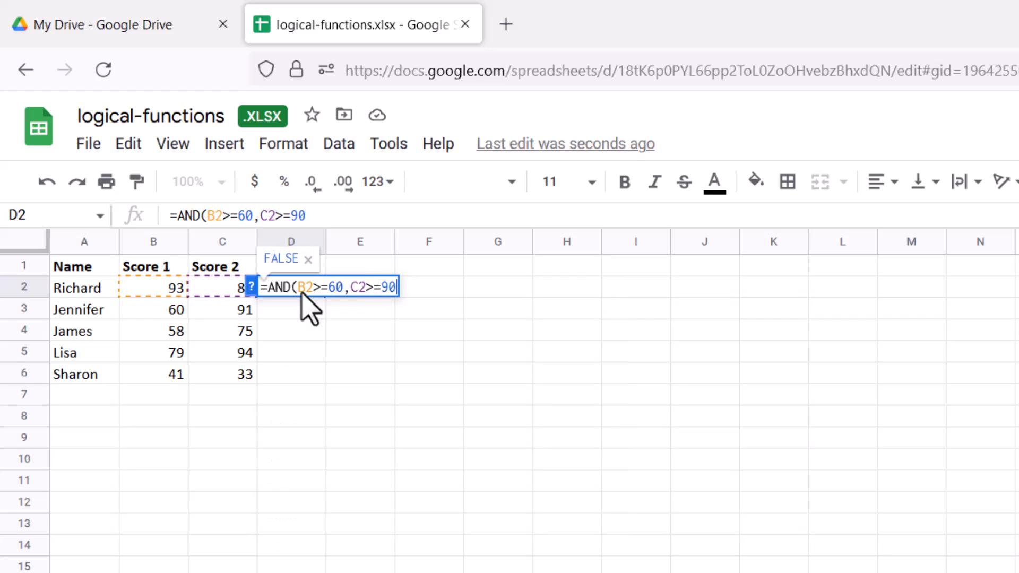
{"action": "type", "text": ")"}
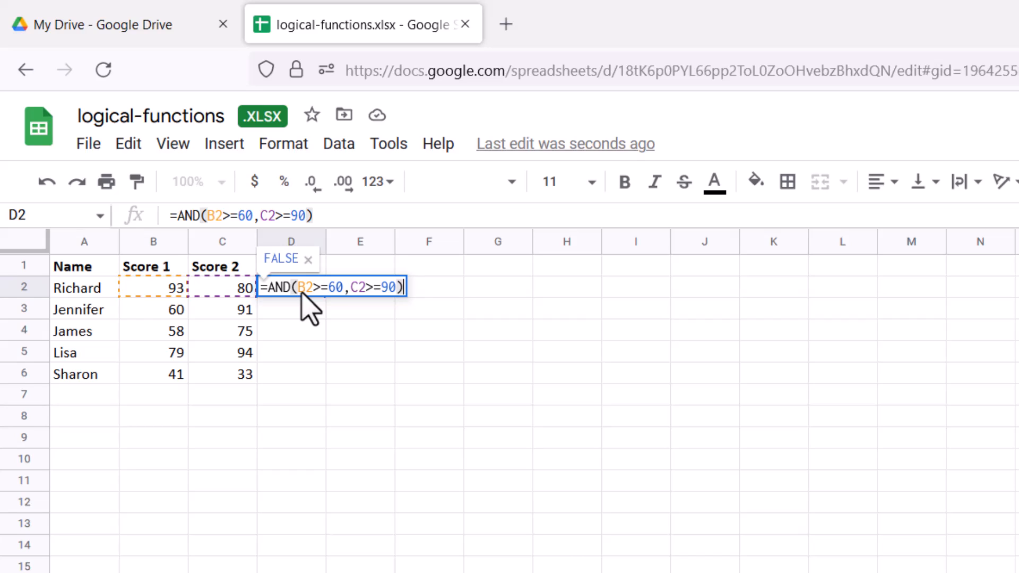
{"action": "key", "text": "Return"}
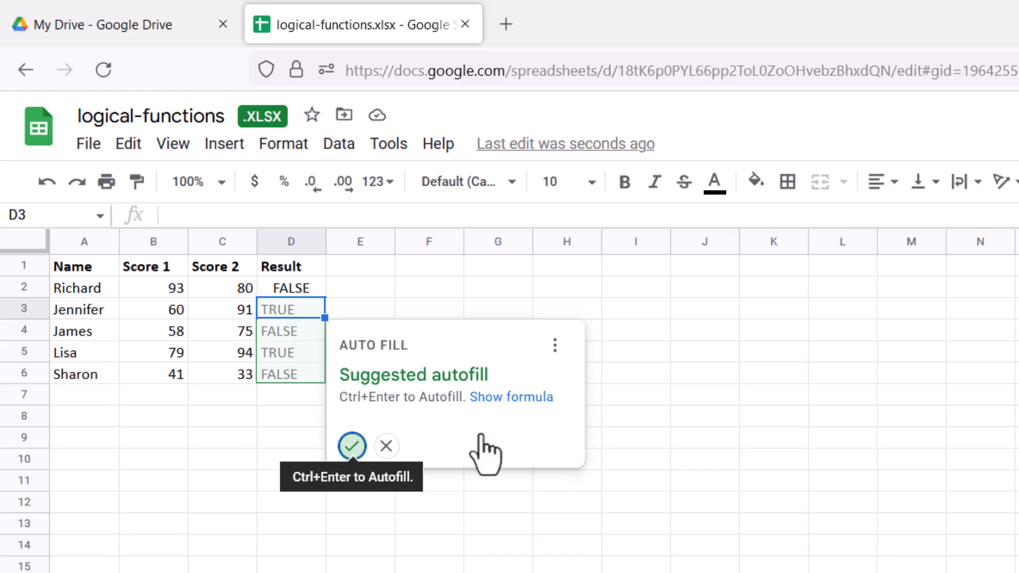
{"action": "key", "text": "ctrl+Return"}
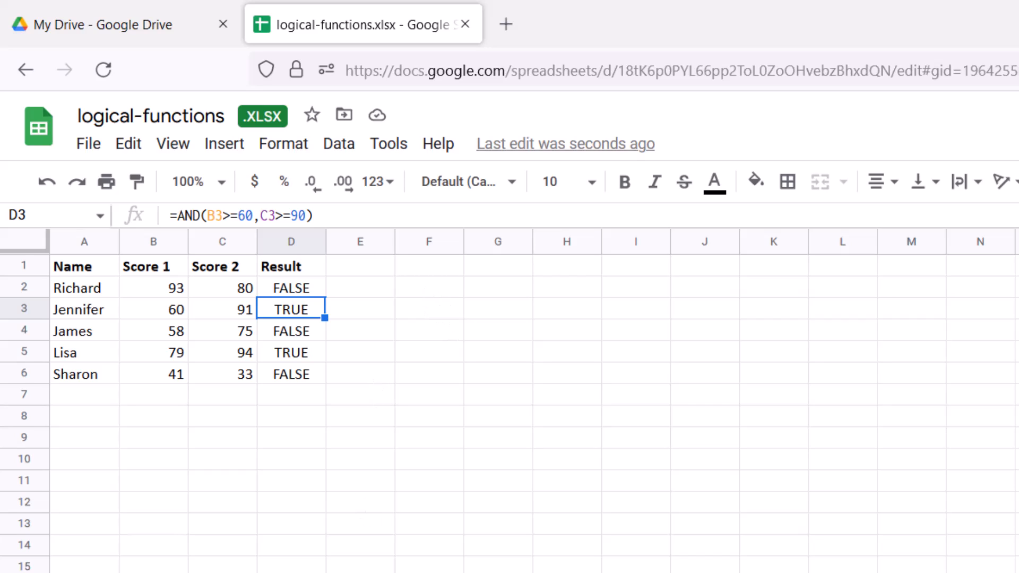
- On the next two-score sheet with an empty Result column, enter =or(b2>=60,c2>=60) in D2 and accept the suggested fill through D6
{"action": "left_click", "coordinate": [399, 572]}
{"action": "left_click", "coordinate": [277, 431]}
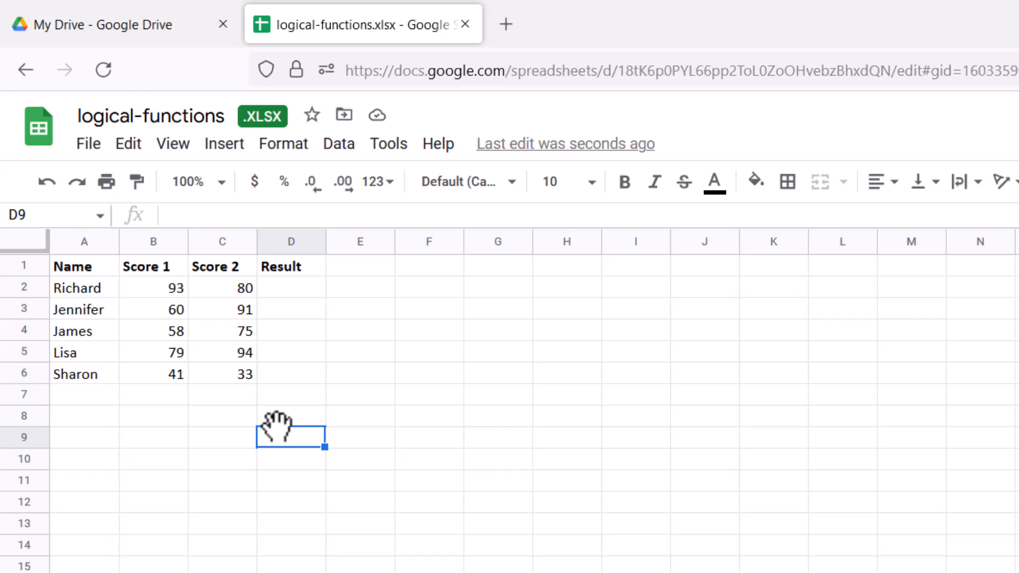
{"action": "left_click", "coordinate": [277, 294]}
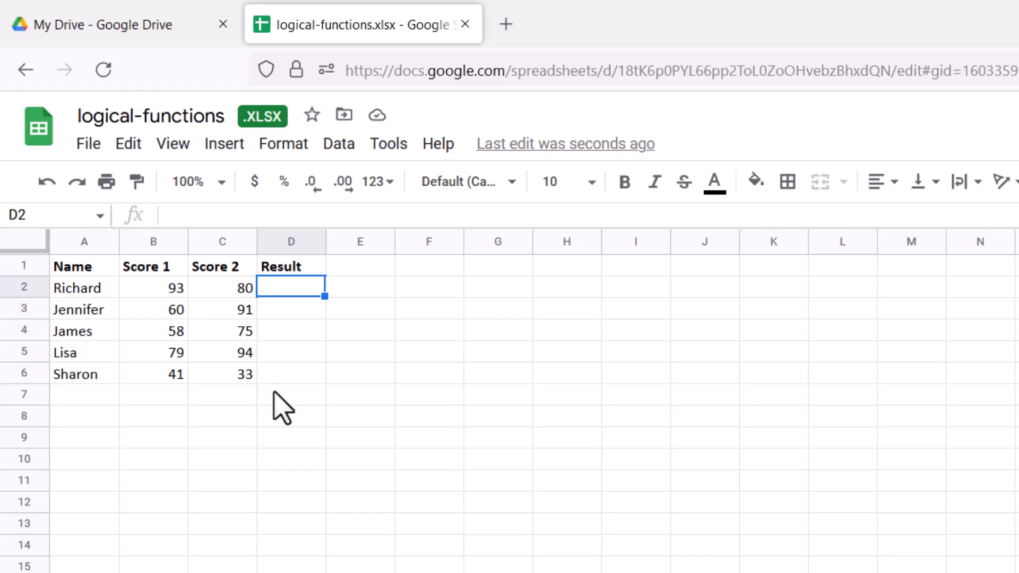
{"action": "type", "text": "="}
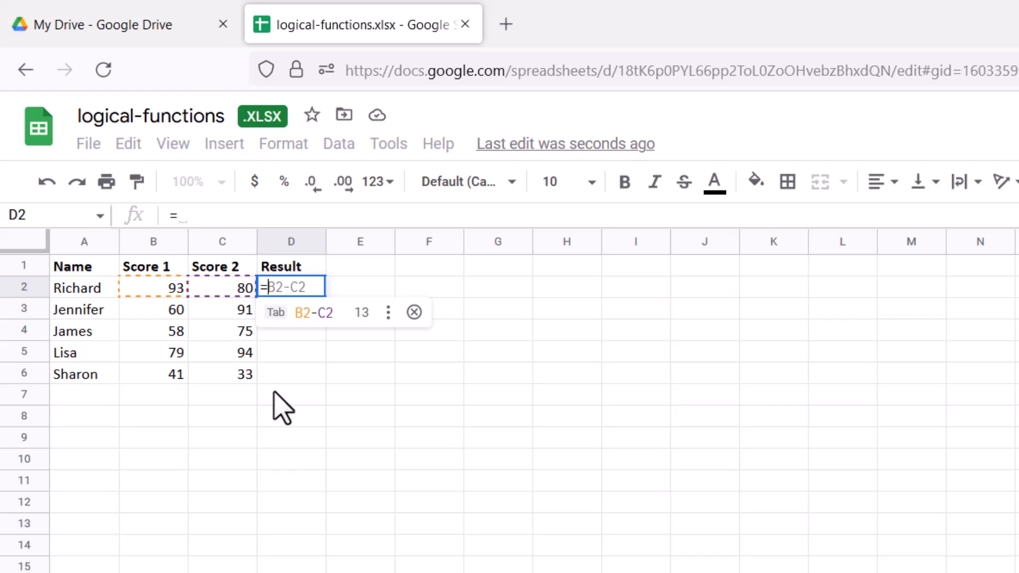
{"action": "type", "text": "or("}
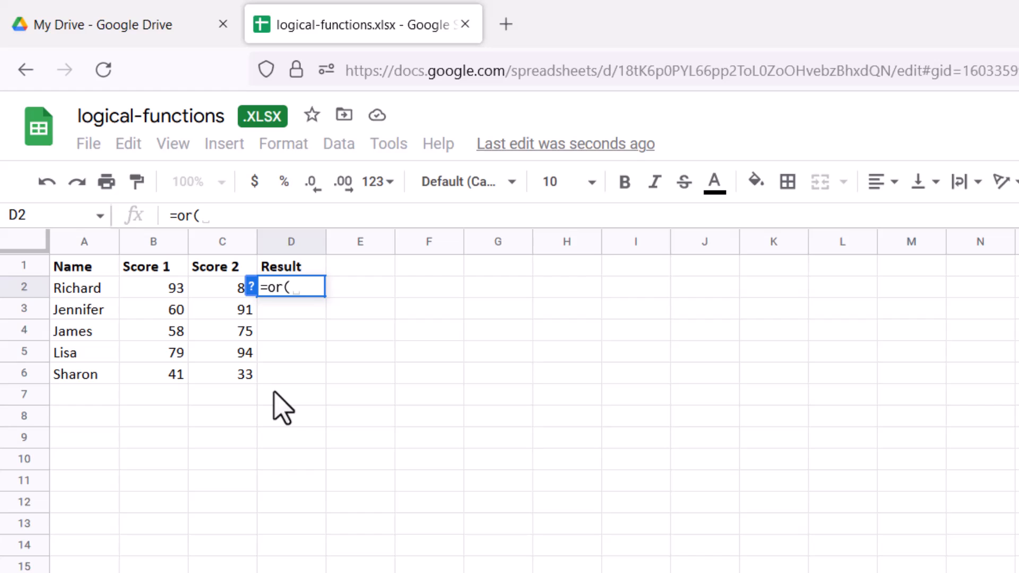
{"action": "key", "text": "BackSpace"}
{"action": "key", "text": "BackSpace"}
{"action": "key", "text": "BackSpace"}
{"action": "type", "text": "or("}
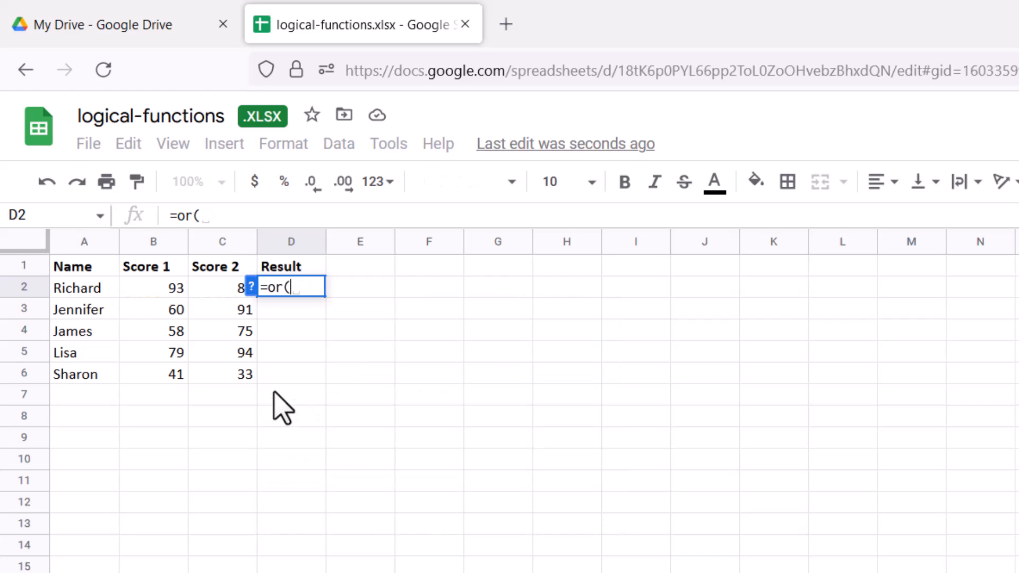
{"action": "type", "text": "b2>="}
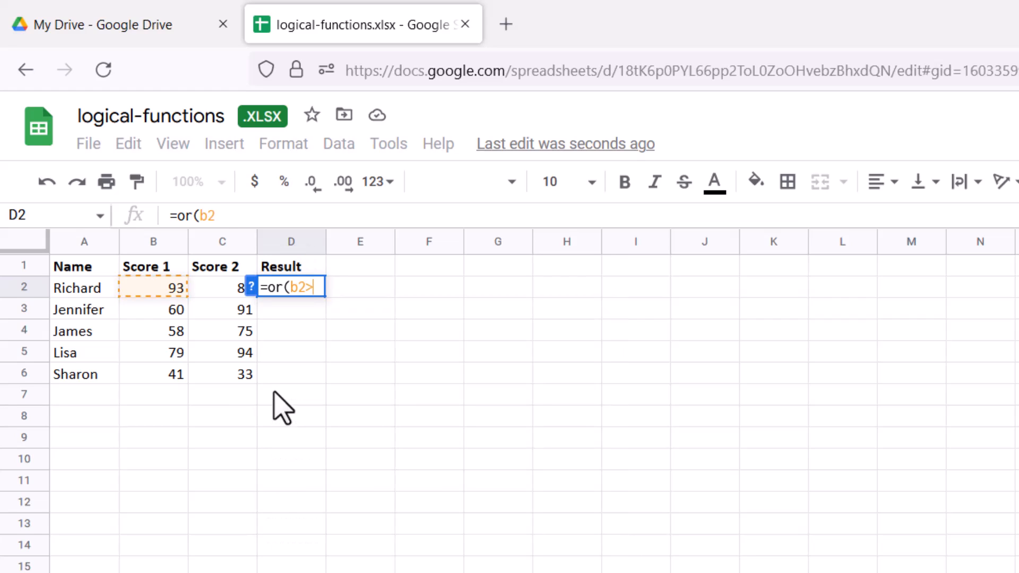
{"action": "type", "text": "60,"}
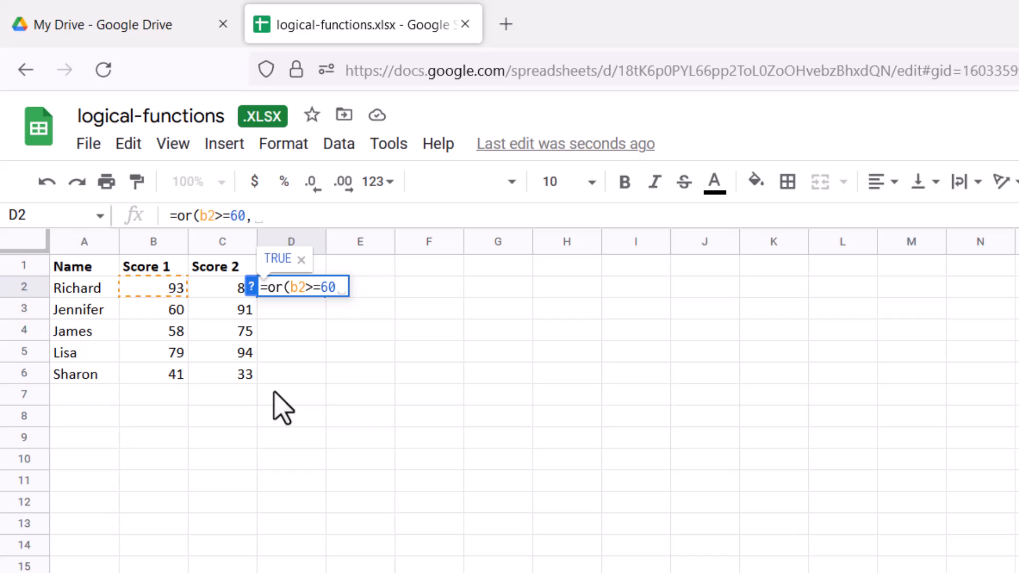
{"action": "type", "text": "c2>6"}
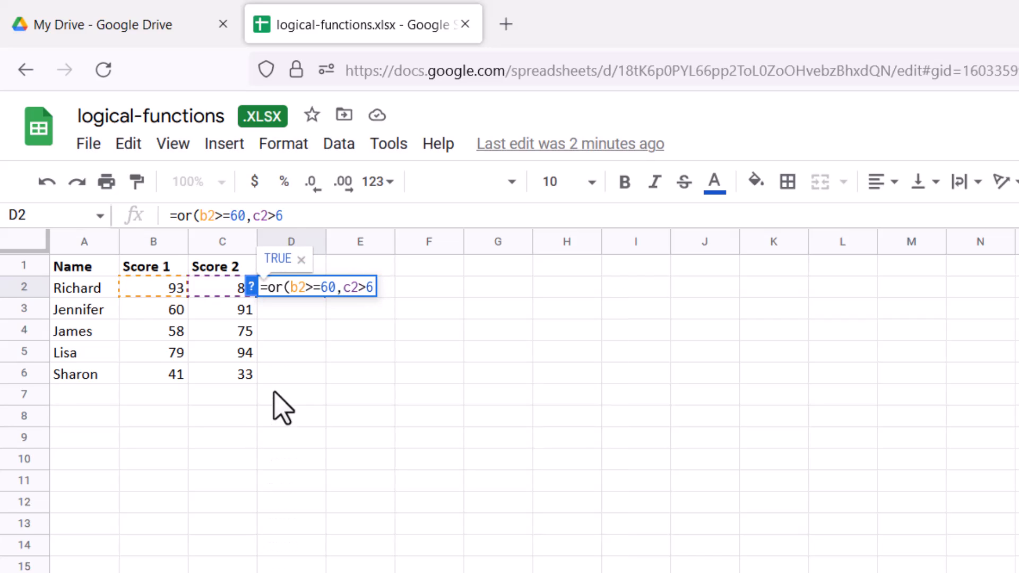
{"action": "key", "text": "BackSpace"}
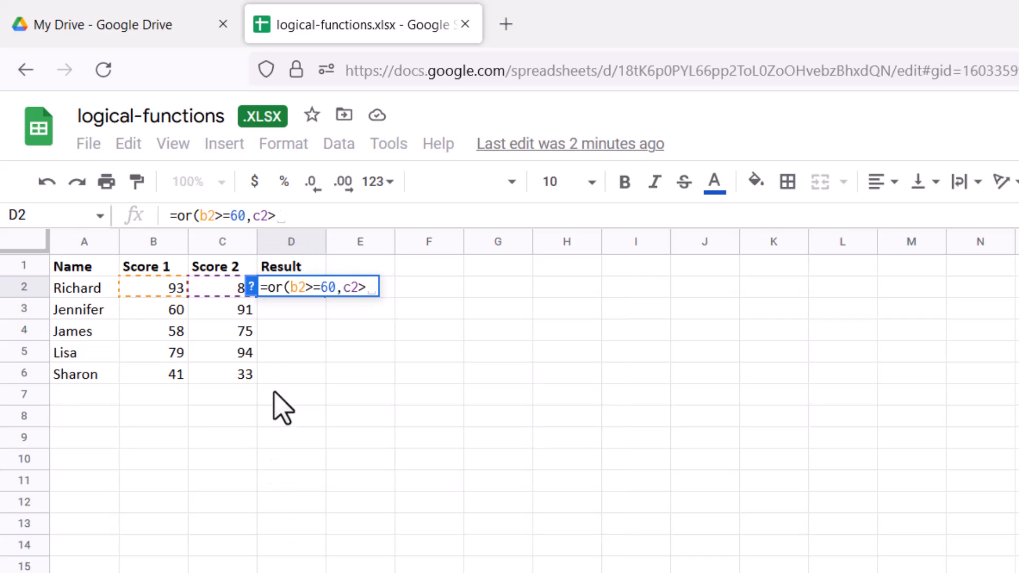
{"action": "type", "text": "=60"}
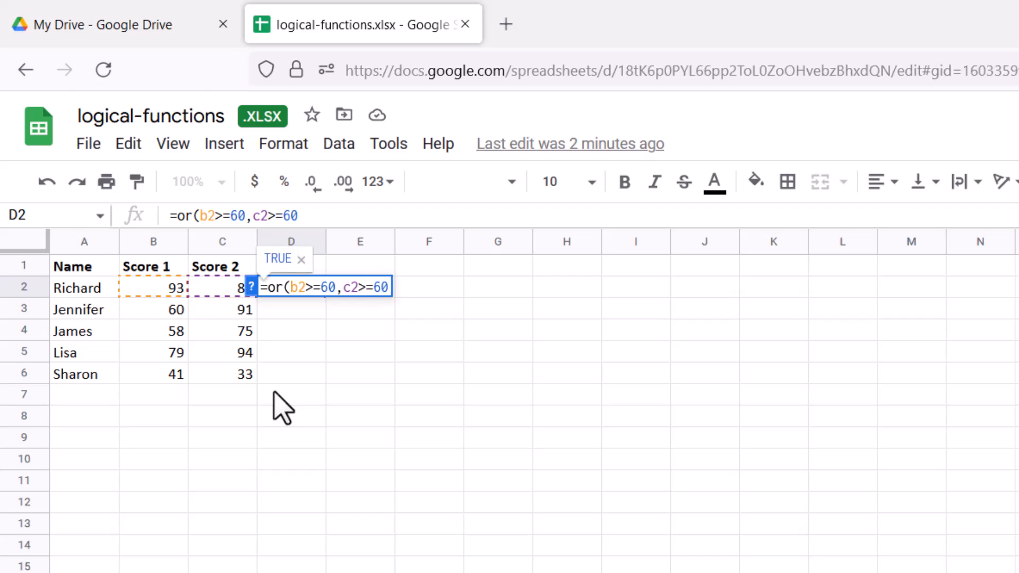
{"action": "type", "text": ")"}
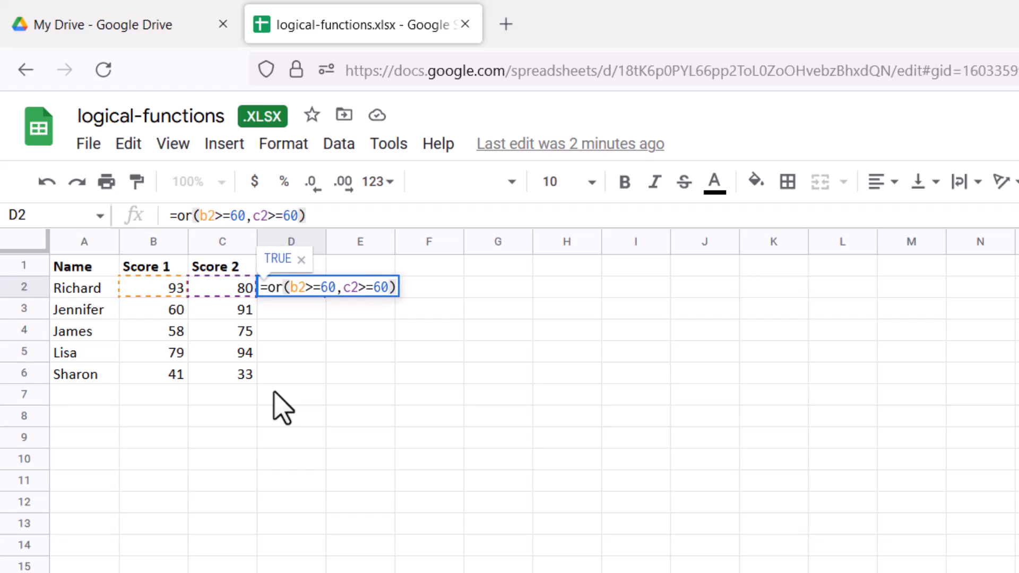
{"action": "key", "text": "Return"}
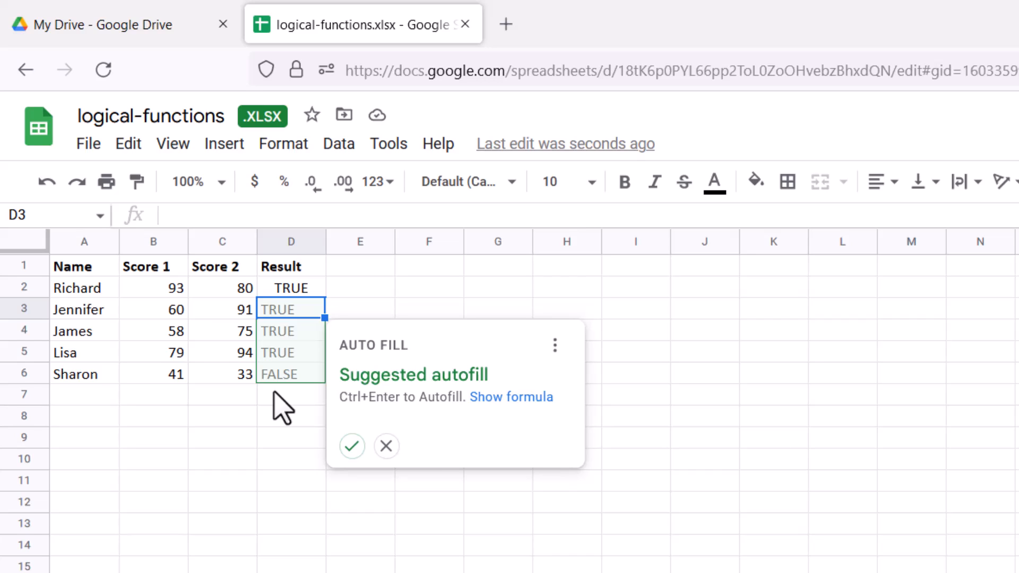
{"action": "left_click", "coordinate": [352, 446]}
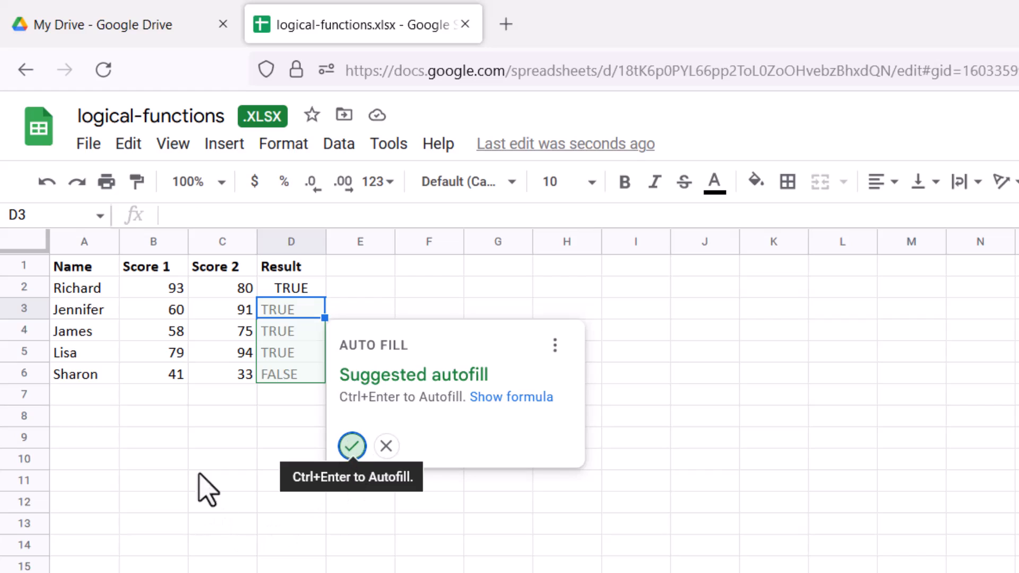
{"action": "left_click", "coordinate": [373, 398]}
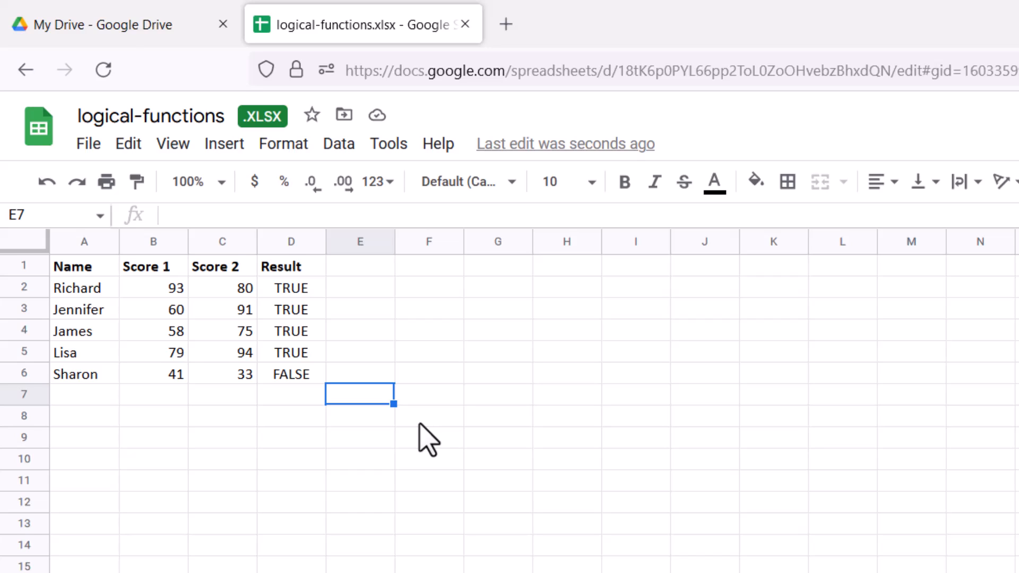
- On the other sheet with an empty Result column, enter =NOT(OR(B2>=60,C2>=60)) in D2 and accept the suggested fill through D6
{"action": "left_click", "coordinate": [340, 572]}
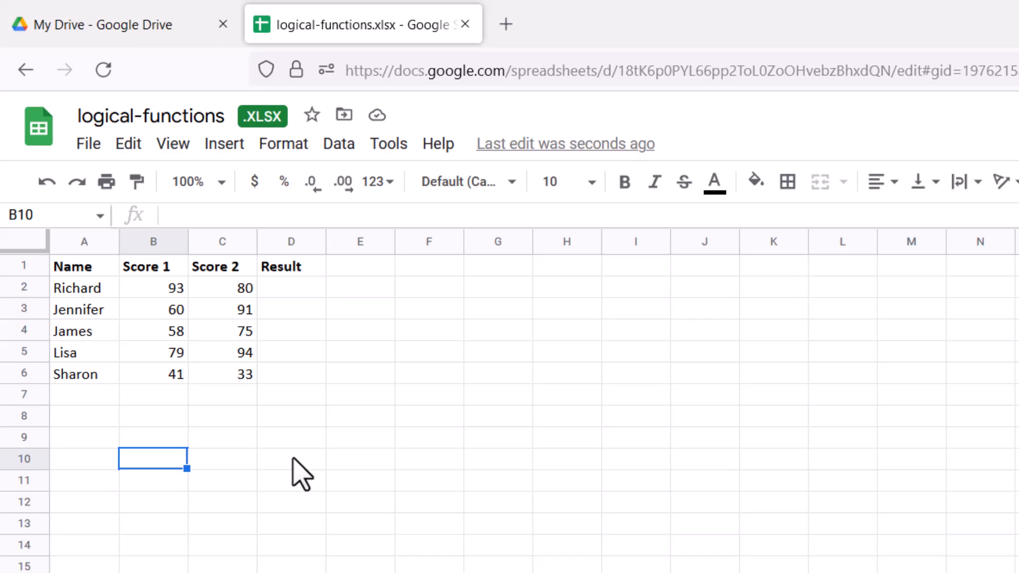
{"action": "left_click", "coordinate": [296, 287]}
{"action": "left_click", "coordinate": [252, 221]}
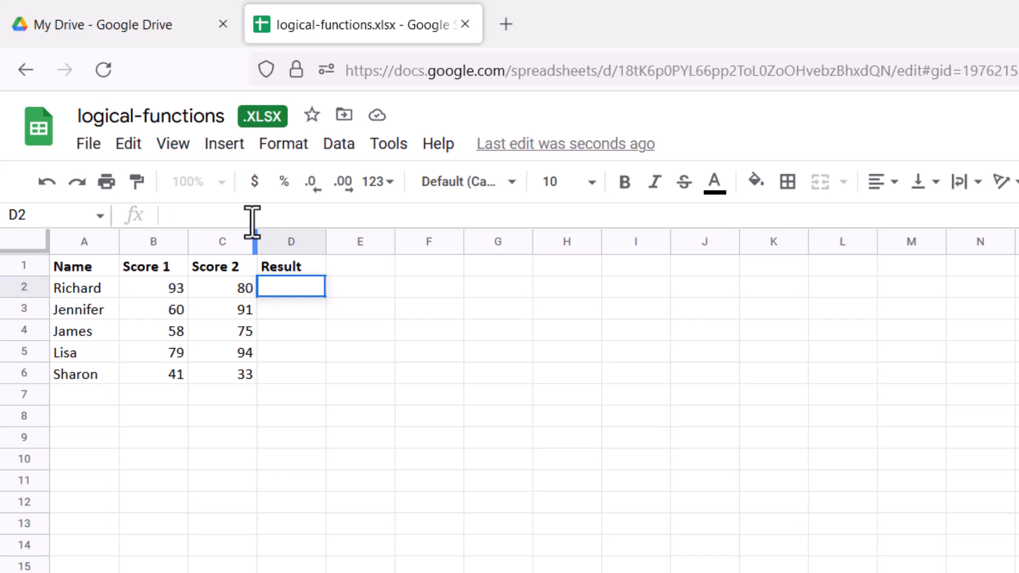
{"action": "type", "text": "="}
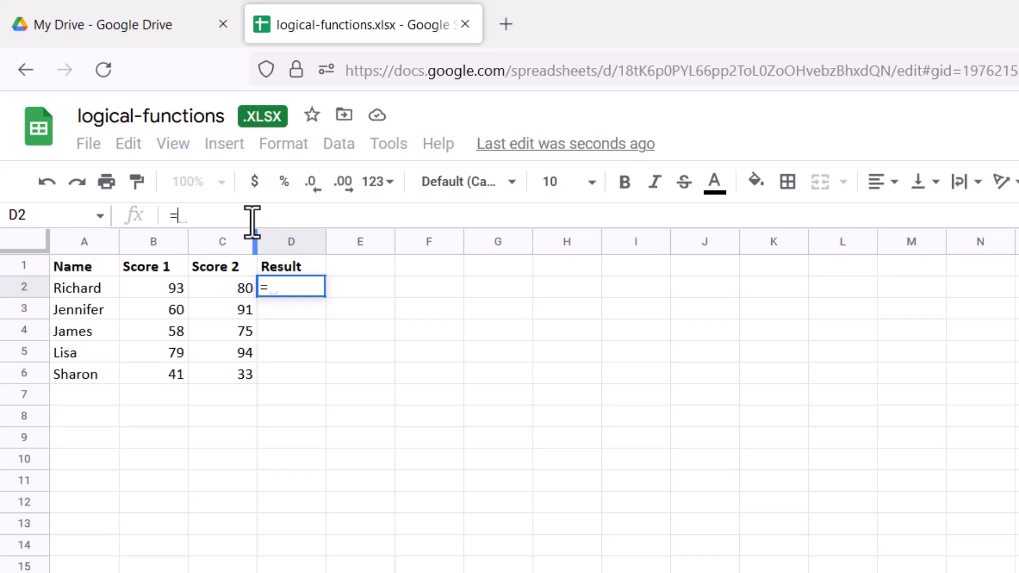
{"action": "type", "text": "NOT"}
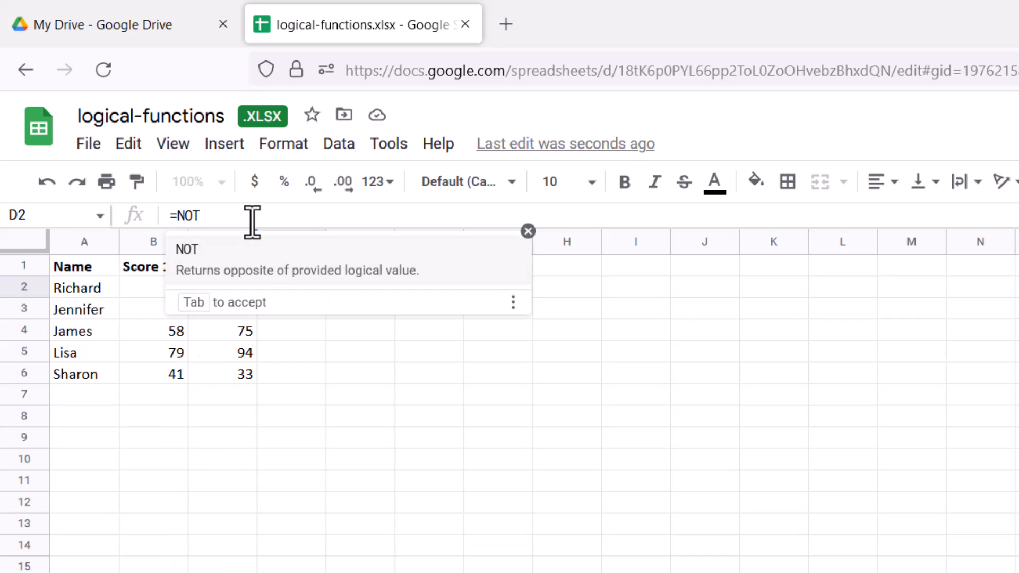
{"action": "type", "text": "(OR("}
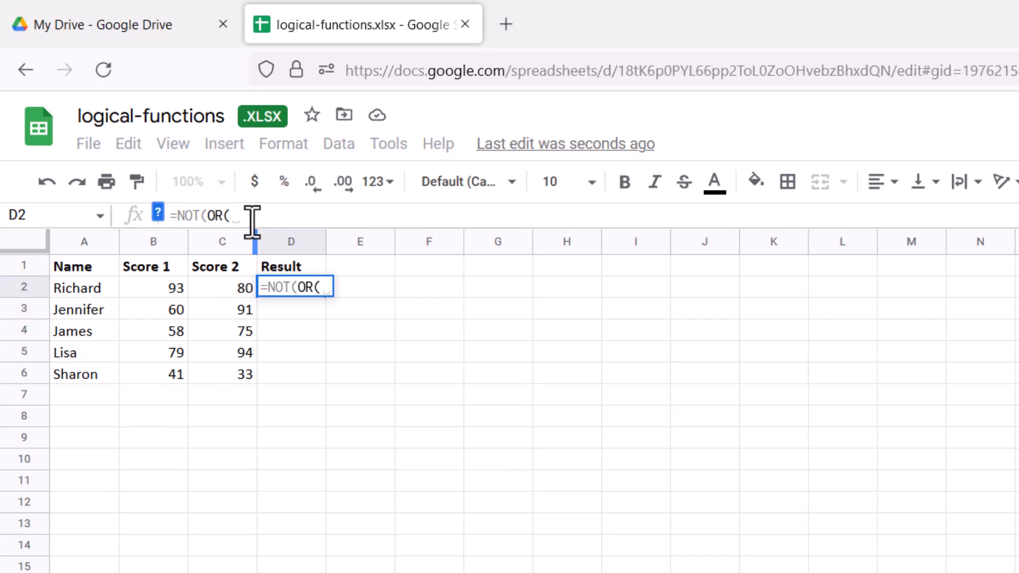
{"action": "type", "text": "B2>=6"}
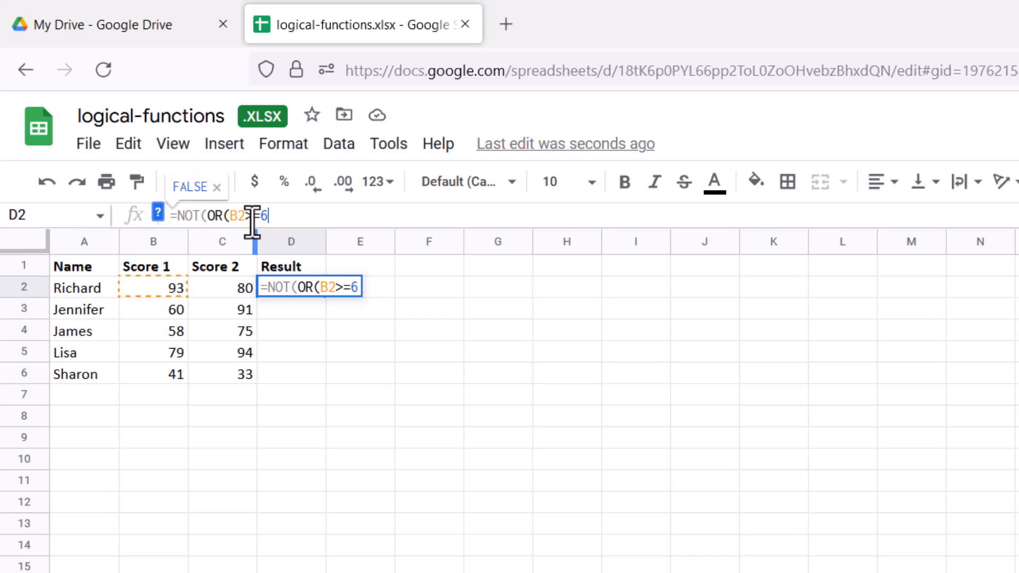
{"action": "type", "text": "0,C"}
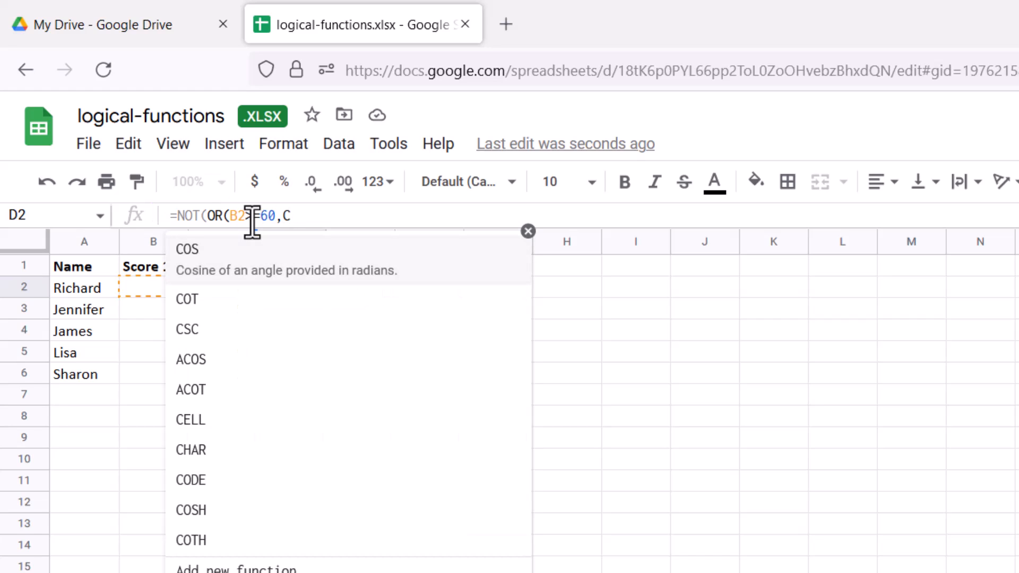
{"action": "type", "text": "2>=60"}
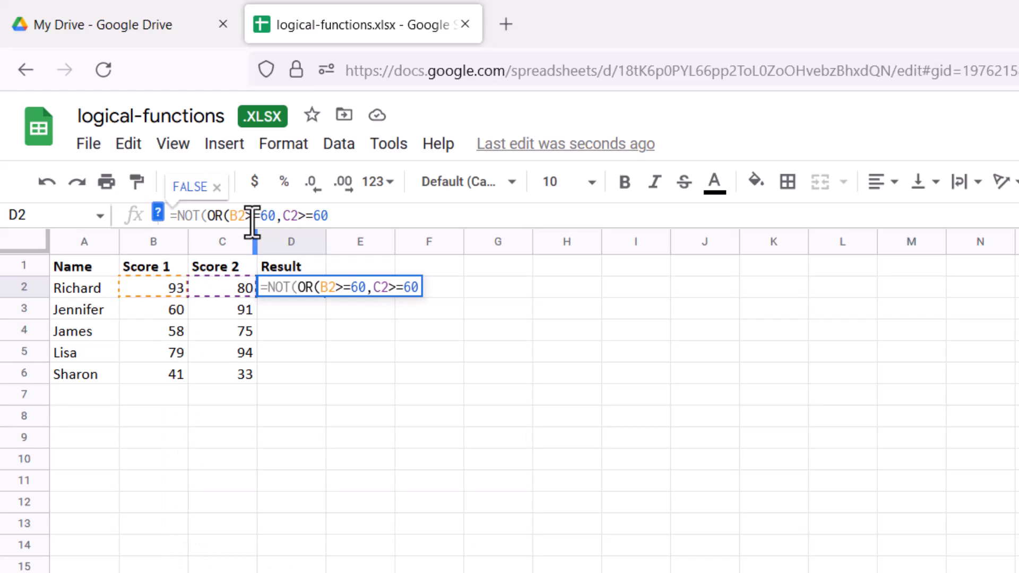
{"action": "type", "text": "))"}
{"action": "key", "text": "Return"}
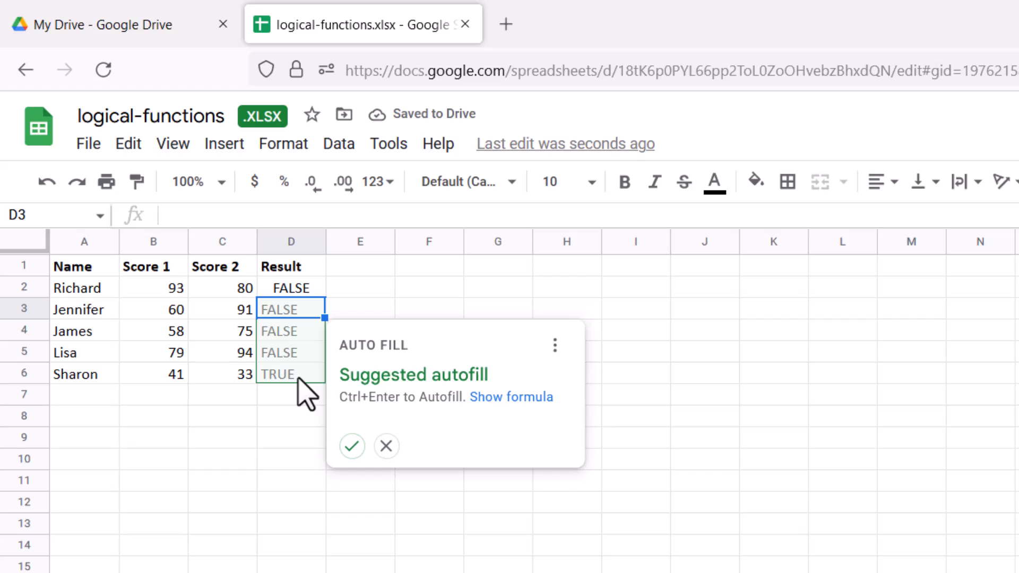
{"action": "left_click", "coordinate": [352, 445]}
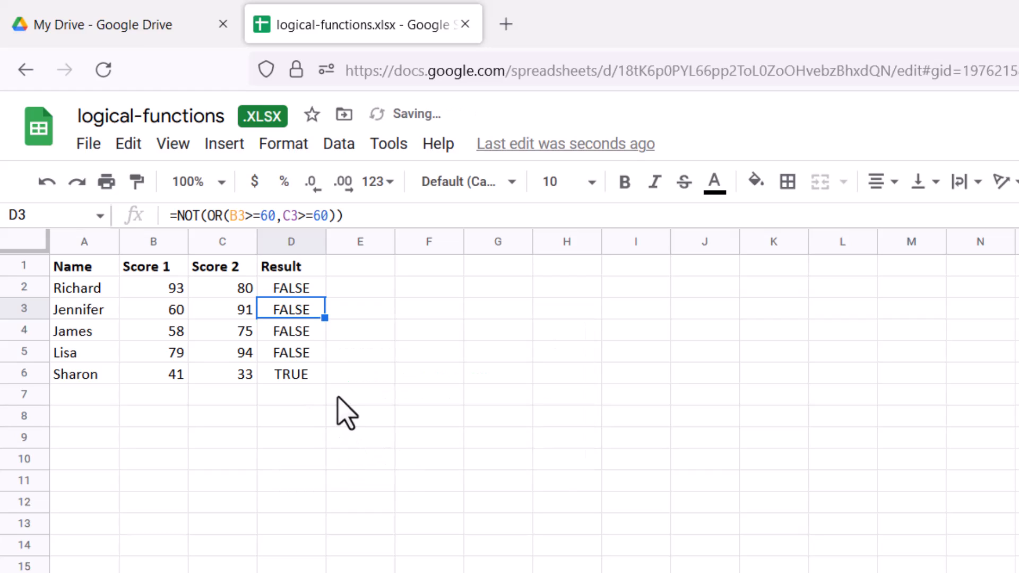